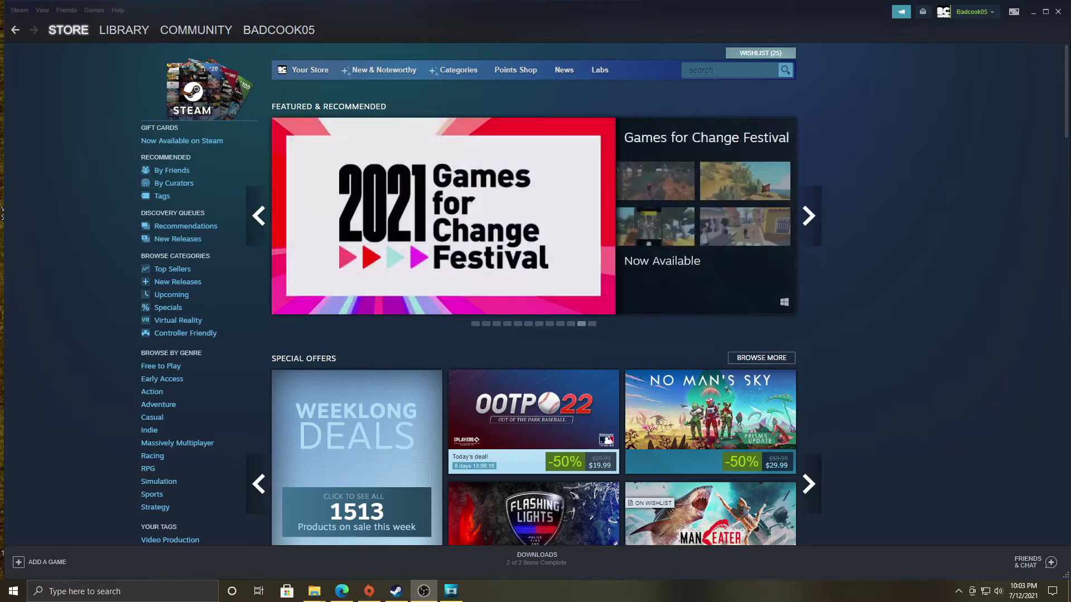
In the in-game settings, set the external screenshots folder to D:\YouTube\screenshots for thumbnails.
click(21, 11)
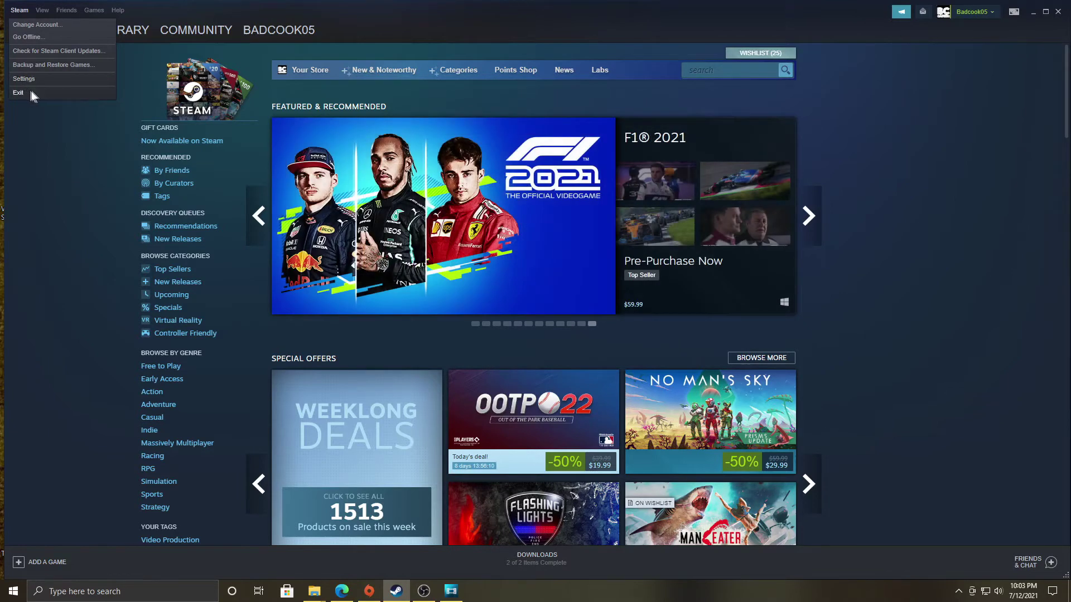
click(31, 80)
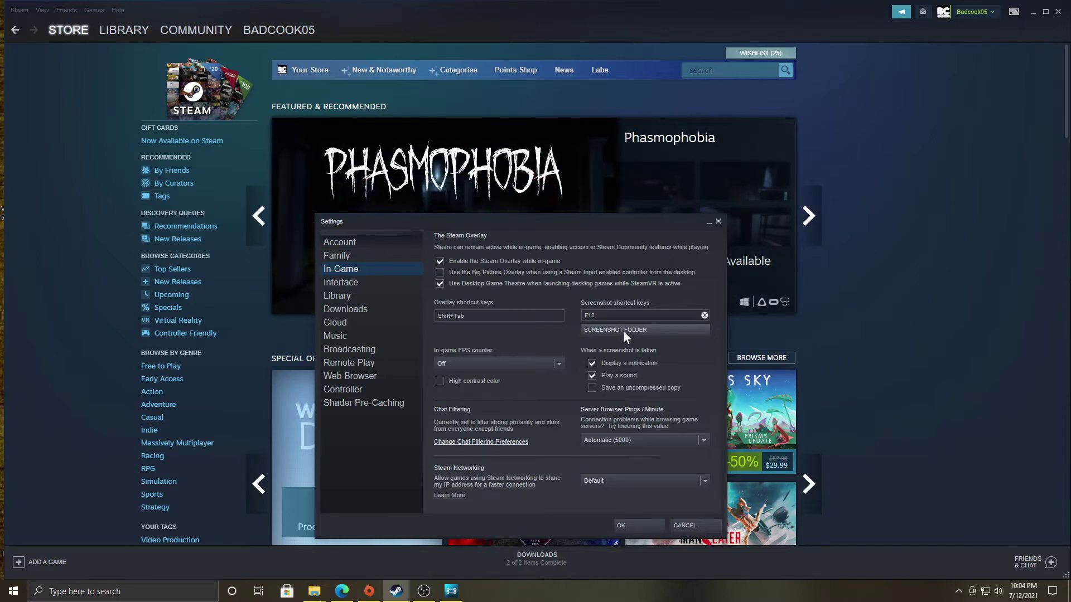
click(619, 330)
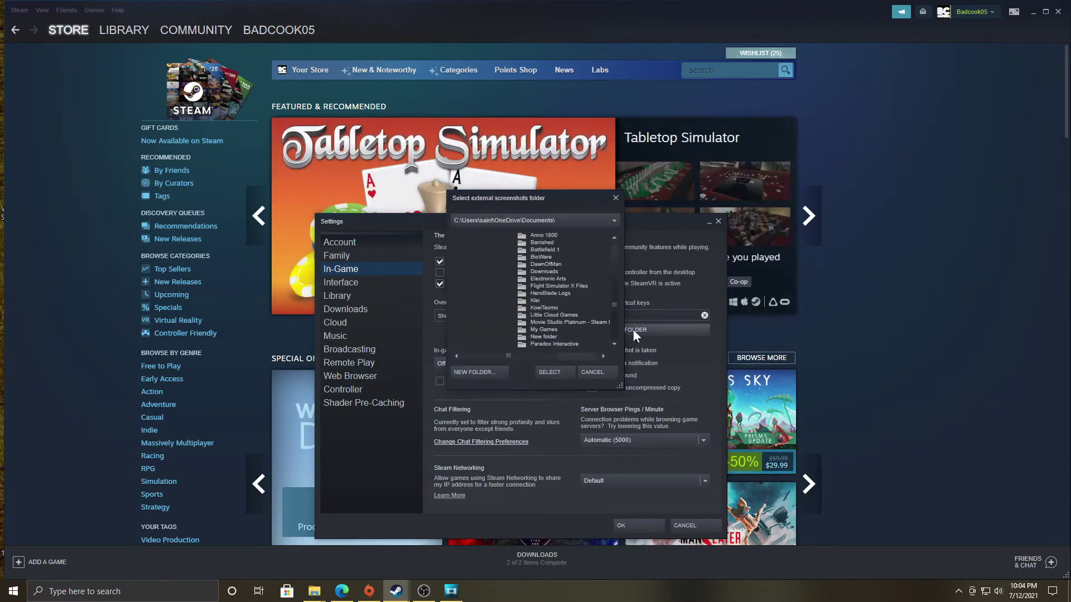
scroll(503, 297, up, 5)
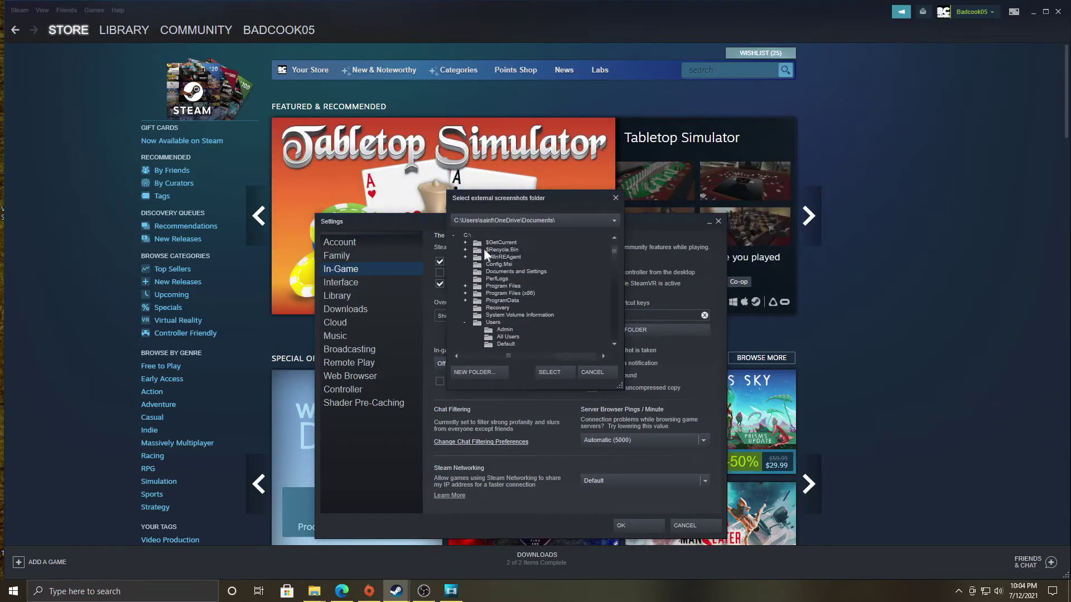
click(515, 219)
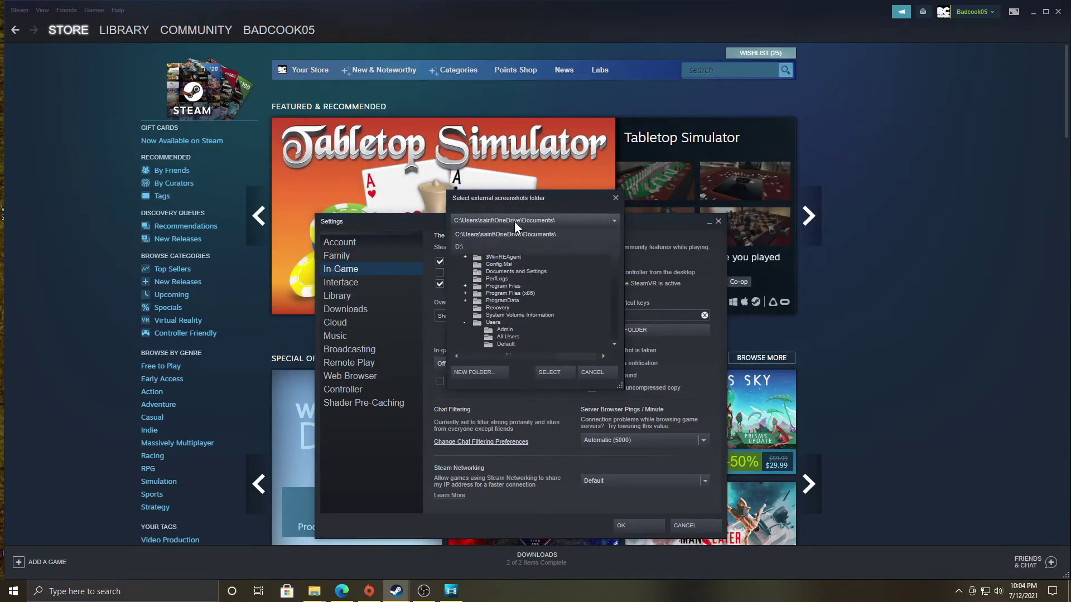
click(461, 245)
scroll(510, 310, down, 5)
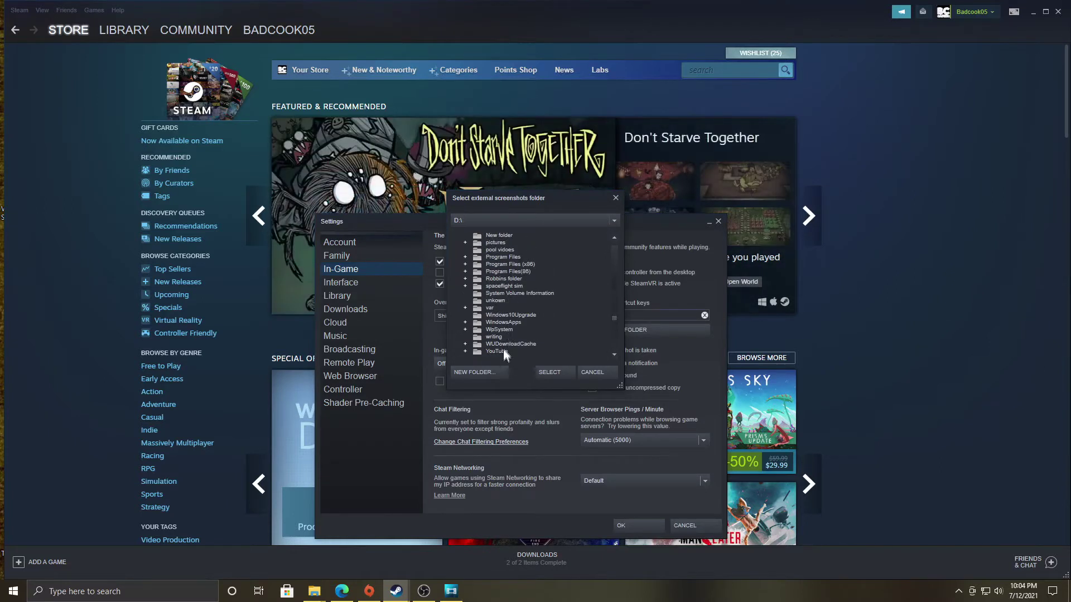
click(503, 351)
click(465, 352)
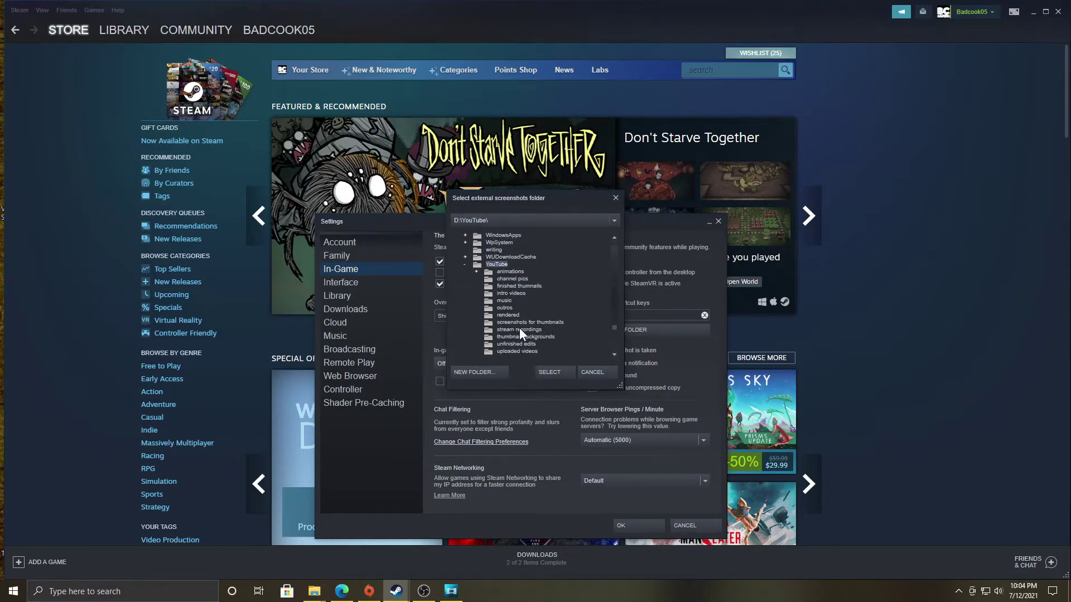
click(487, 323)
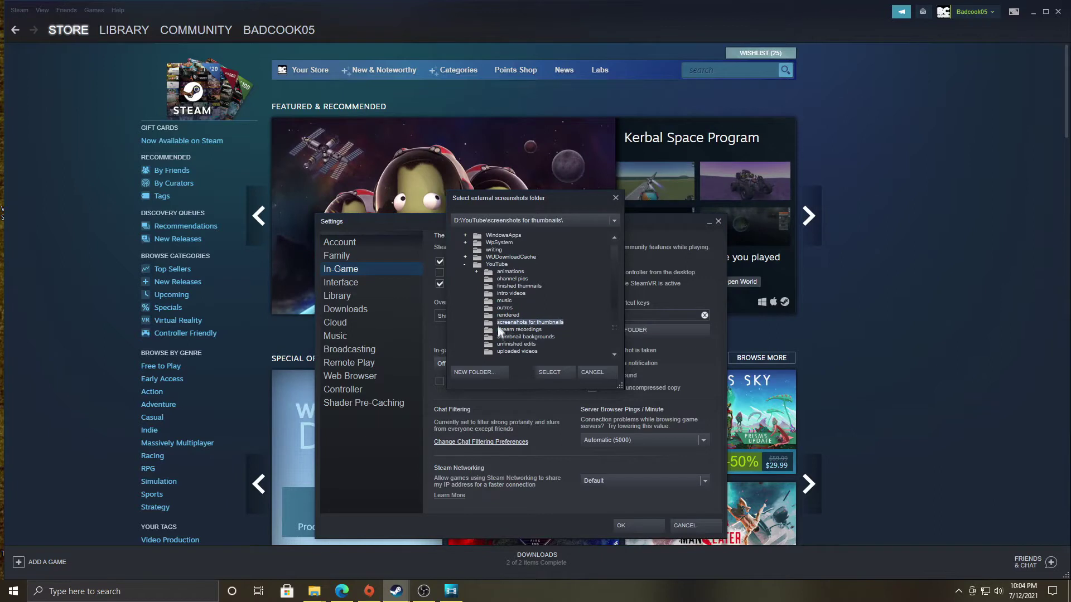
click(550, 372)
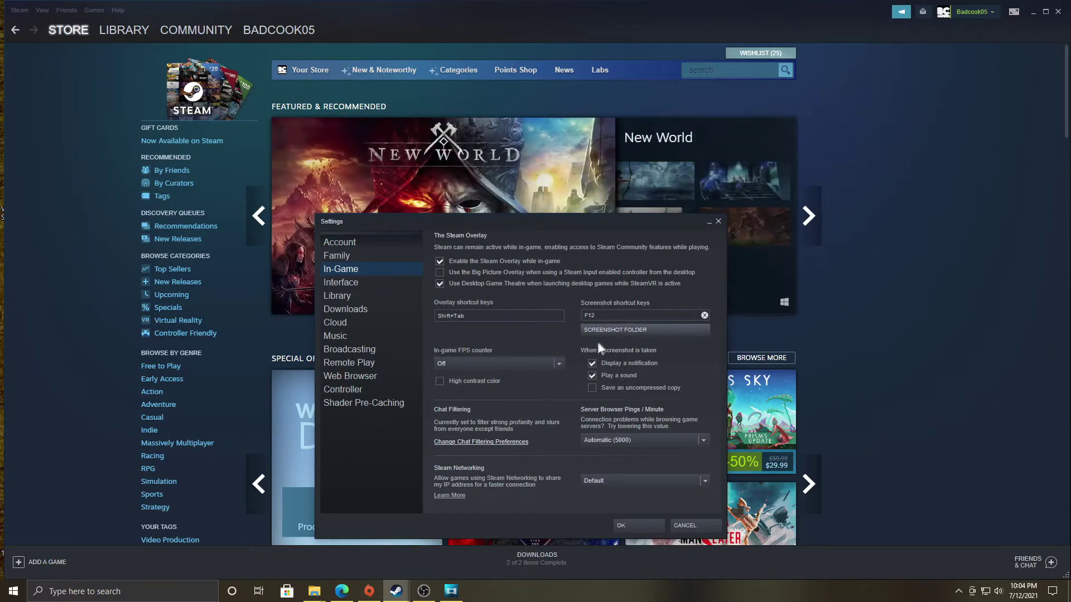
Reopen the screenshot folder selection to check the chosen path, accept it again and close the settings.
click(627, 330)
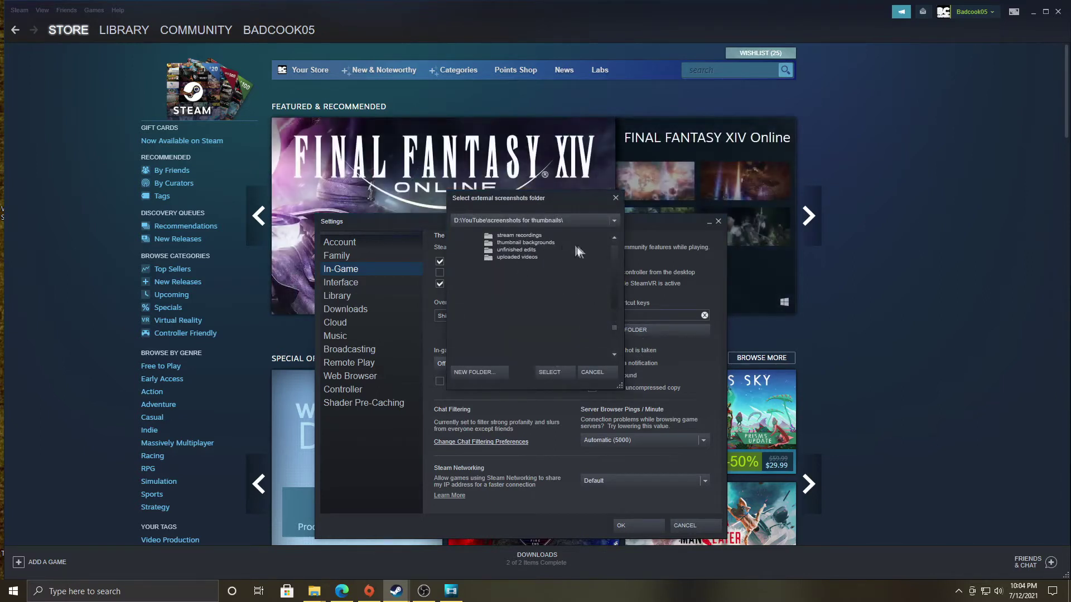
scroll(536, 257, up, 4)
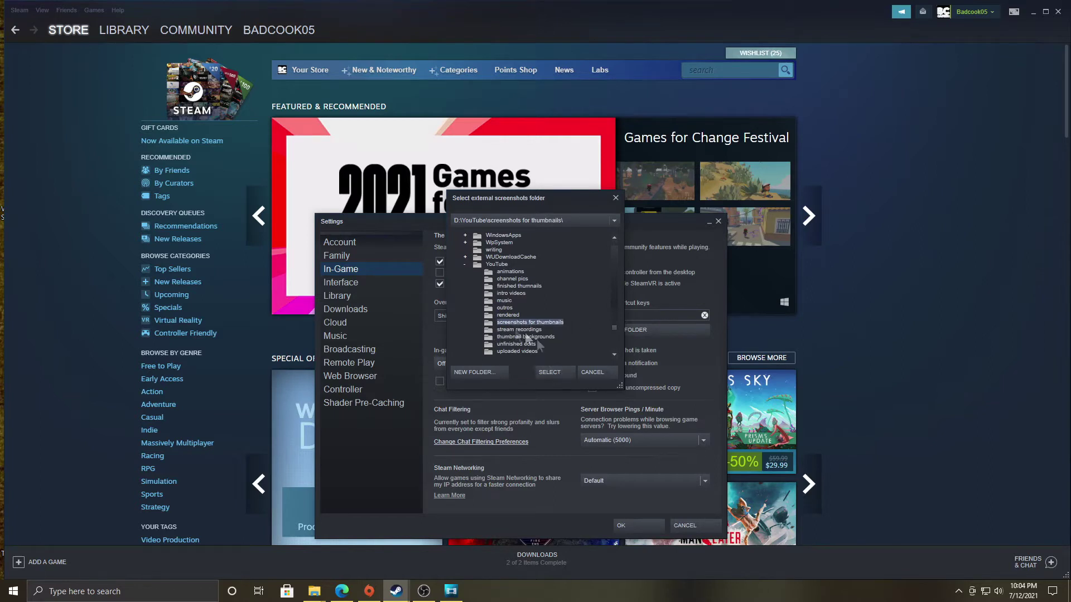
click(551, 371)
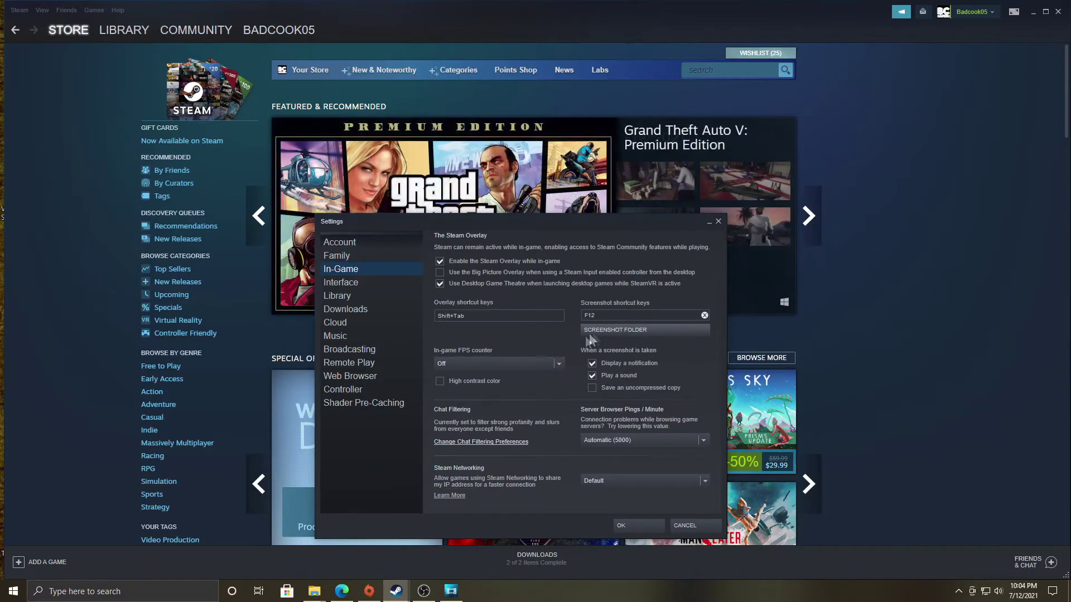
click(718, 221)
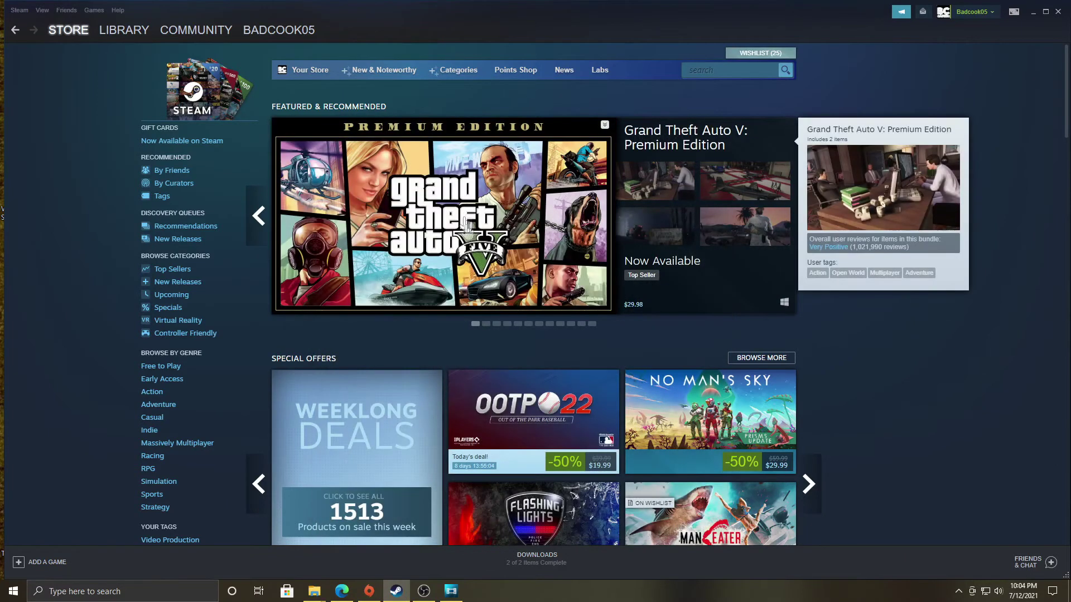
Open the screenshot uploader and browse the screenshots of Scrap Mechanic.
click(43, 10)
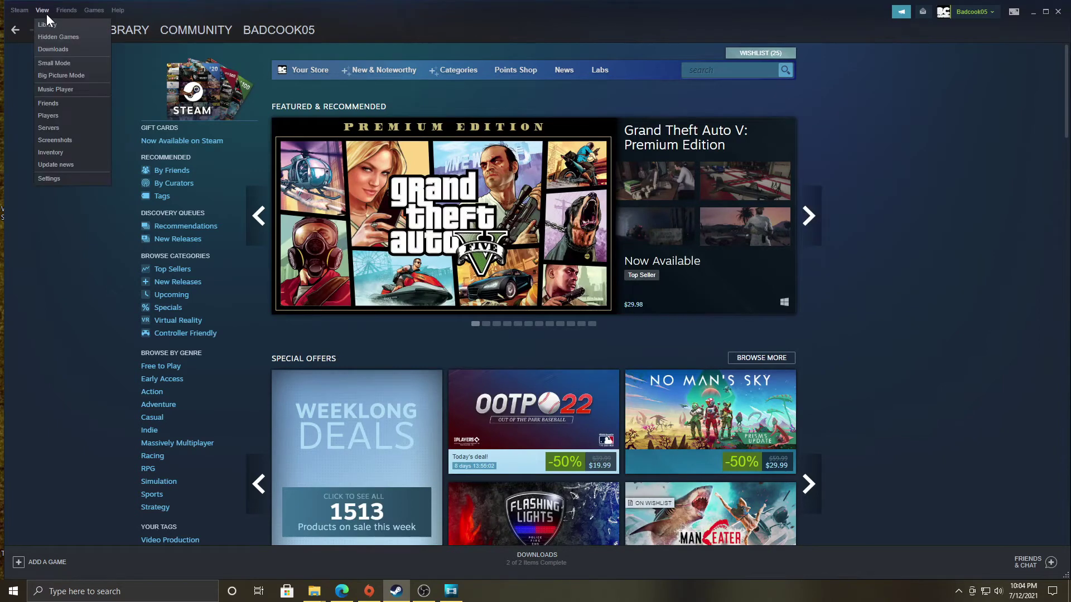
click(55, 140)
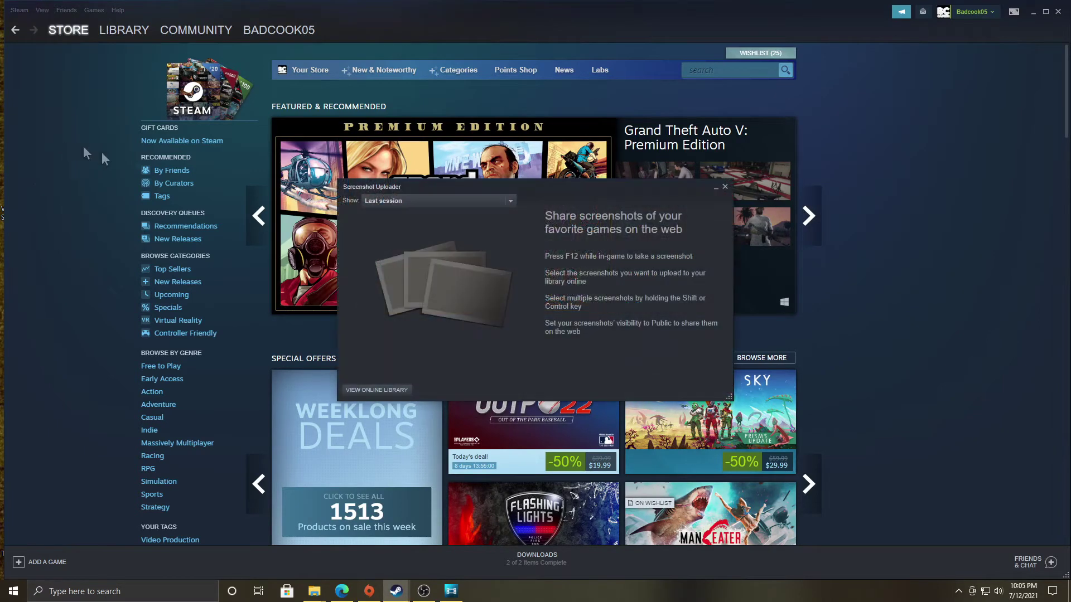
click(427, 203)
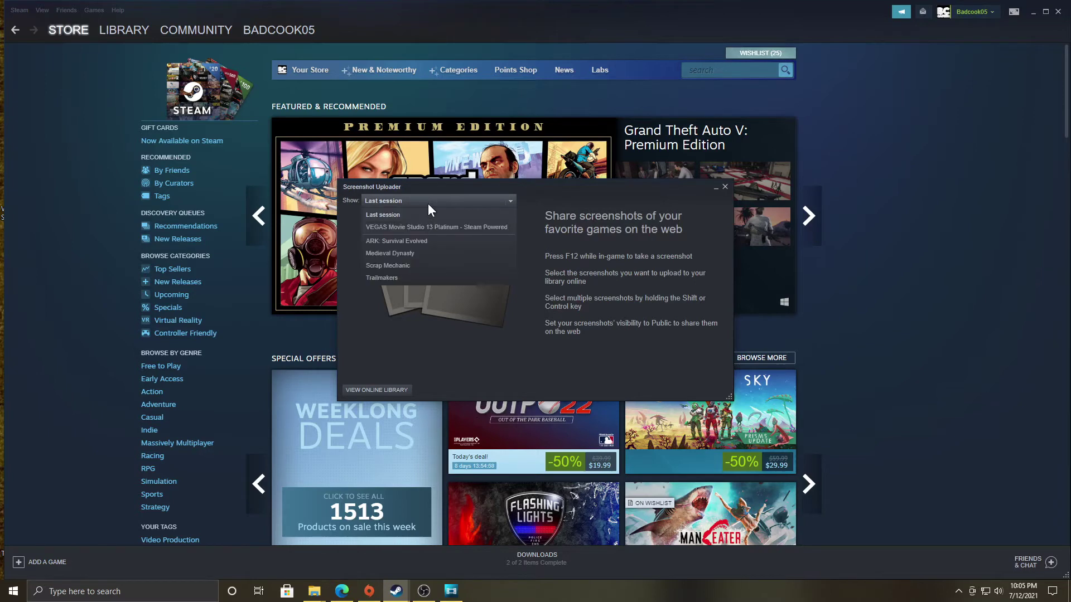
click(390, 215)
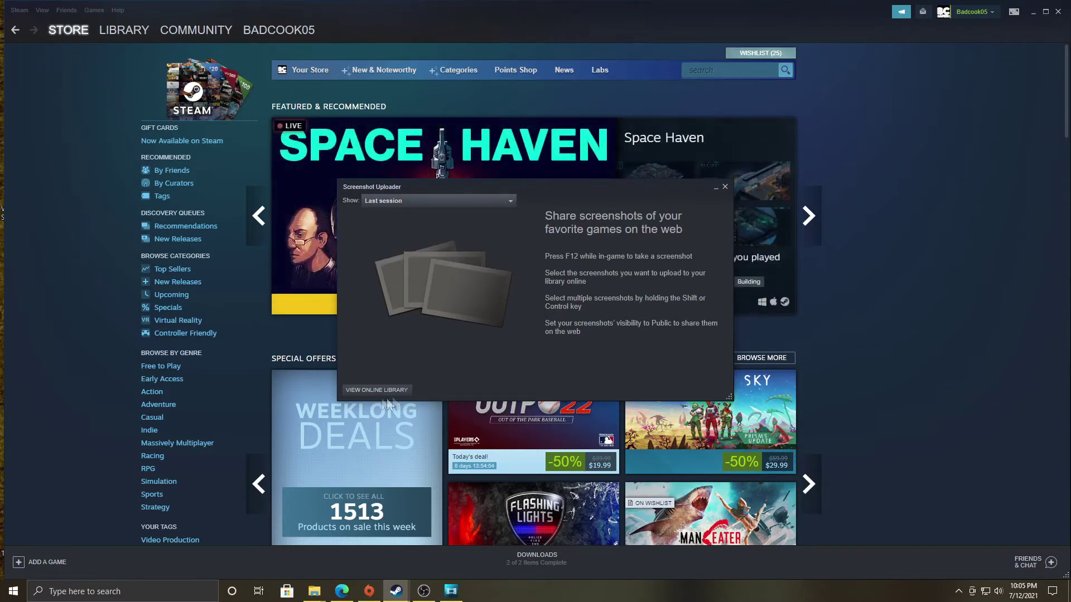
click(407, 201)
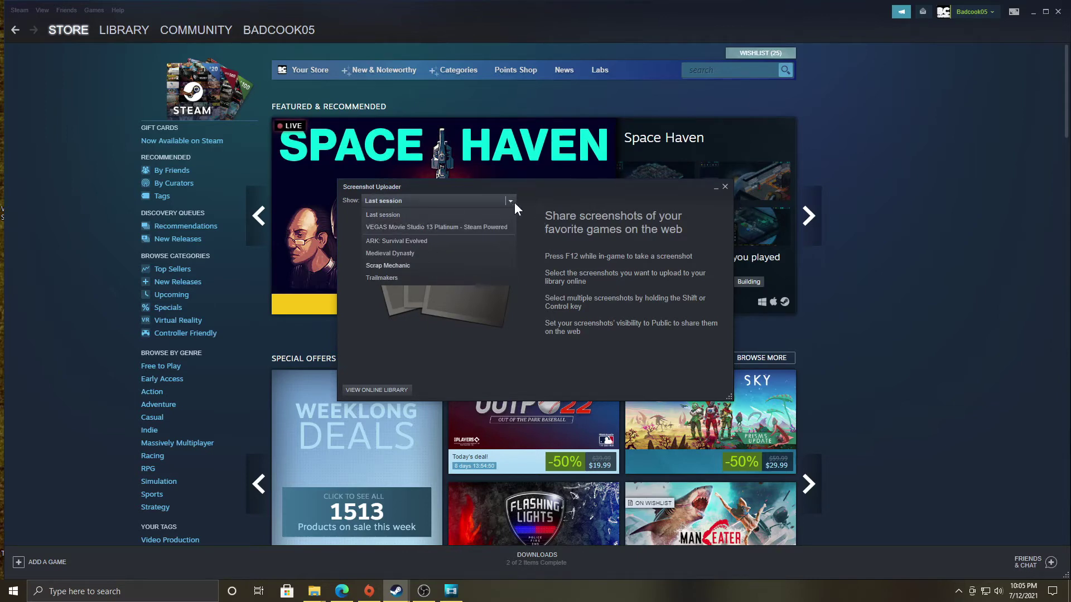
click(397, 266)
scroll(487, 316, down, 3)
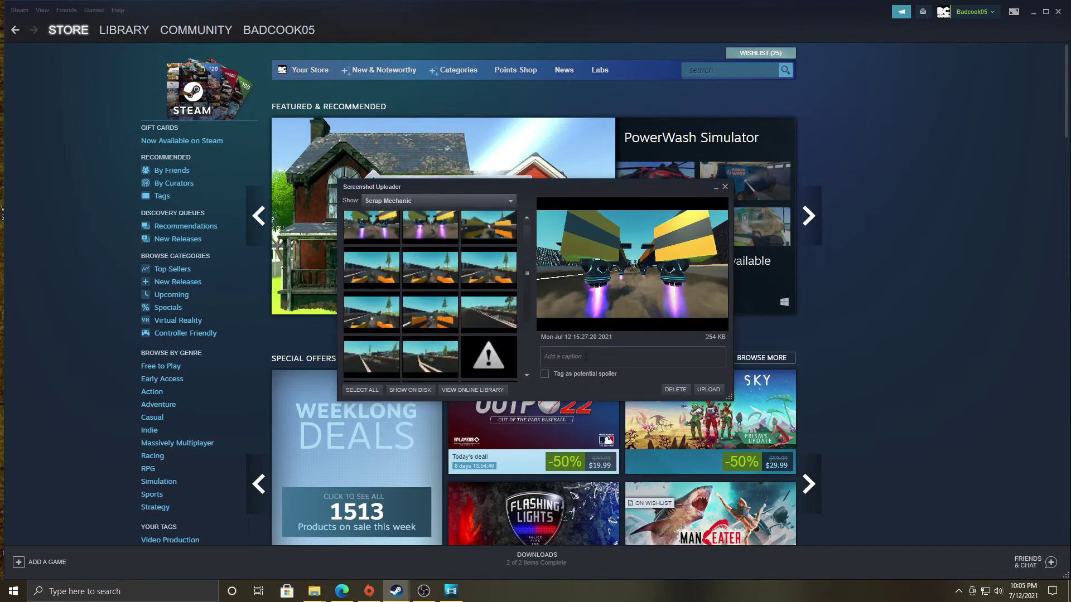
scroll(443, 321, down, 5)
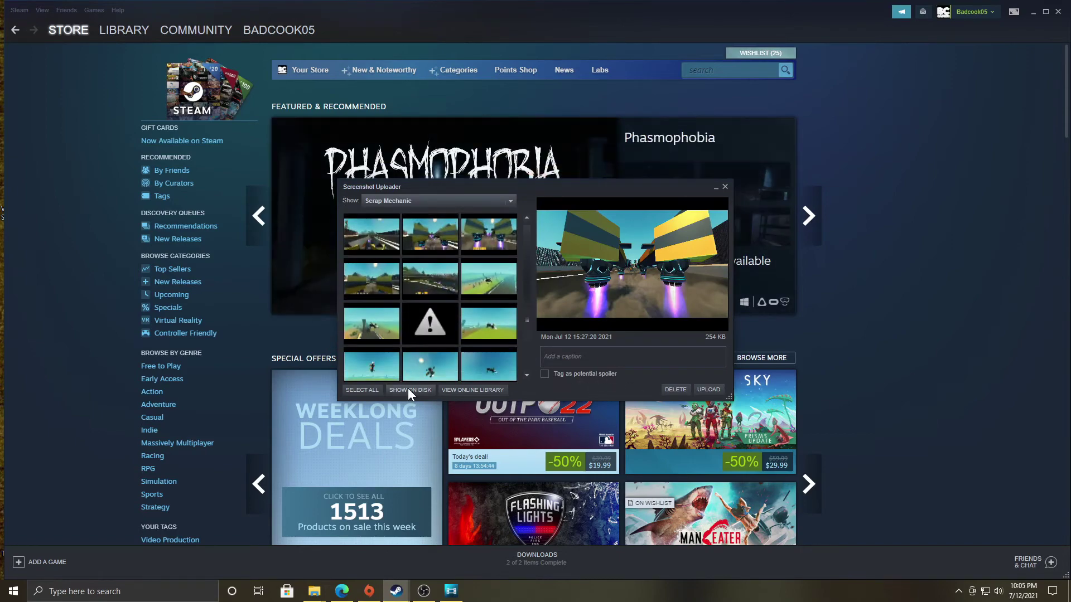
Show the Scrap Mechanic screenshots on disk, examine the folder tree, and put away the file window and the uploader.
click(408, 389)
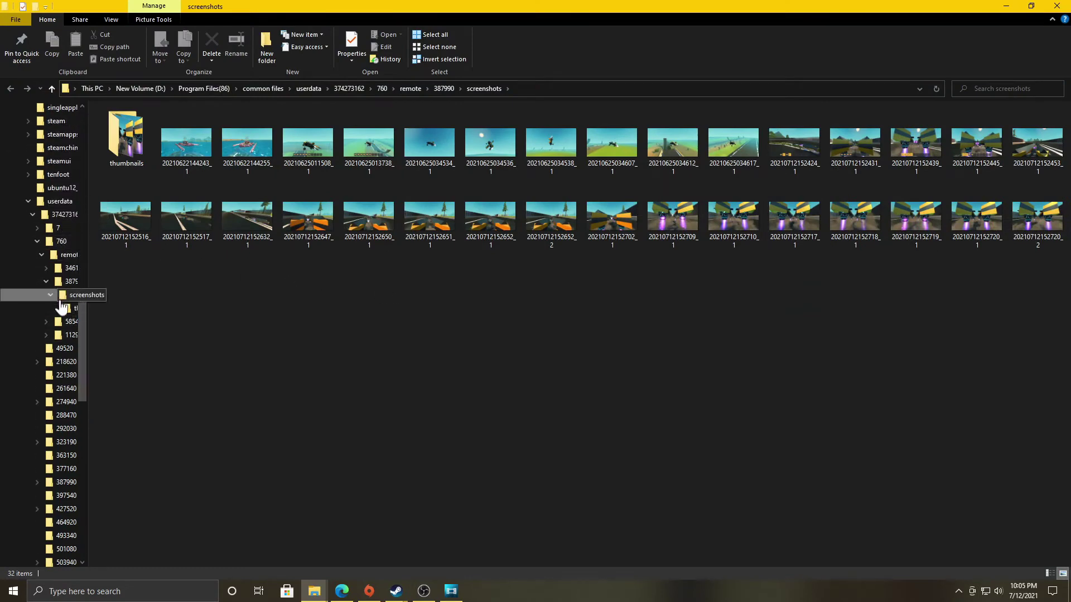
scroll(60, 295, up, 8)
scroll(60, 296, up, 7)
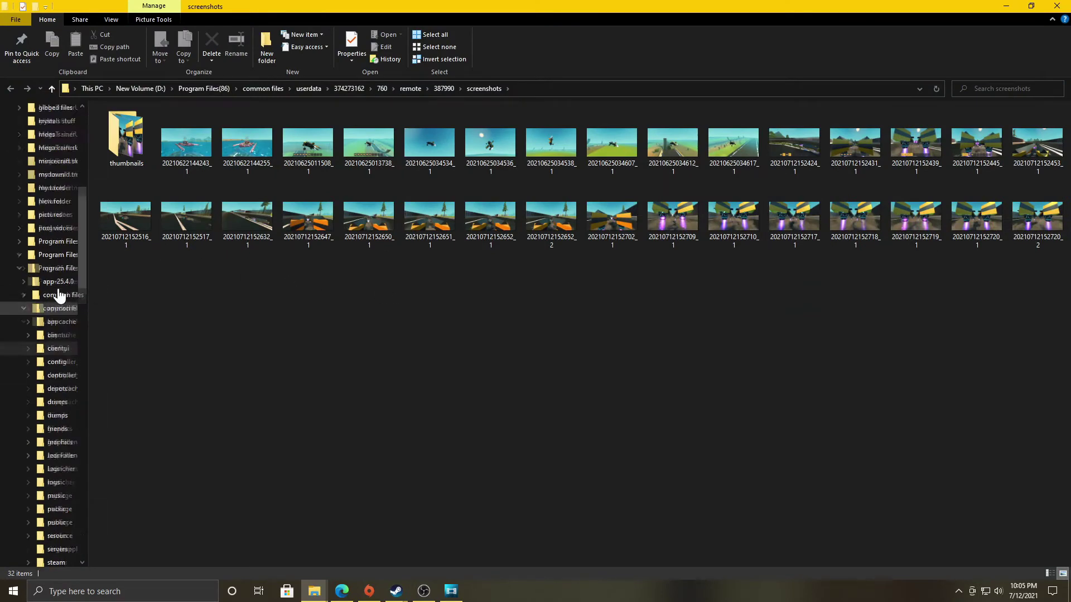
click(1006, 6)
click(724, 188)
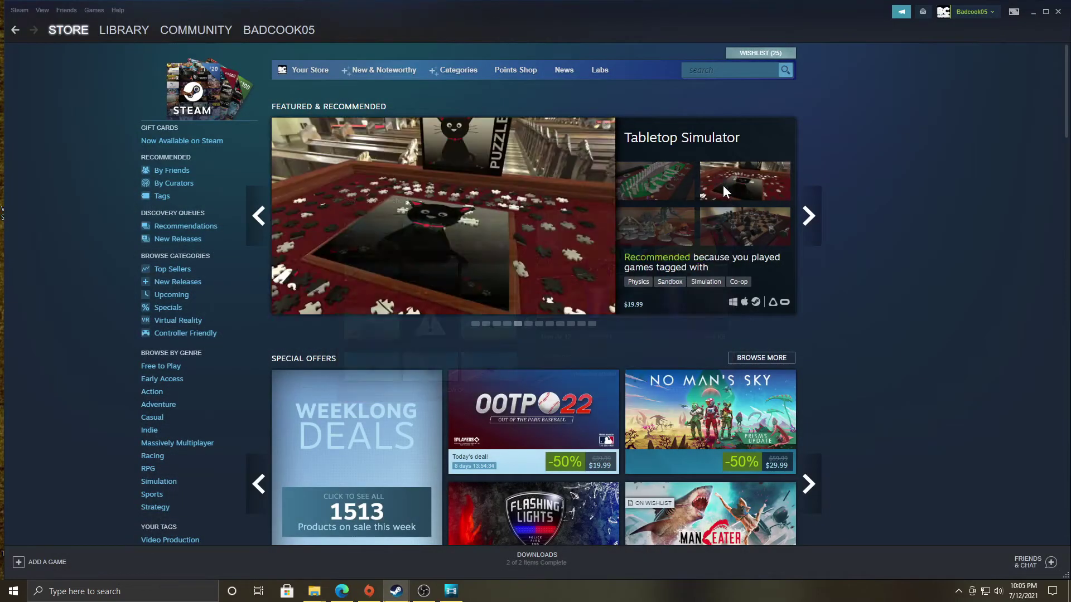
Review the external screenshots folder in the in-game settings, reconfirm screenshots for thumbnails and close the settings.
click(26, 10)
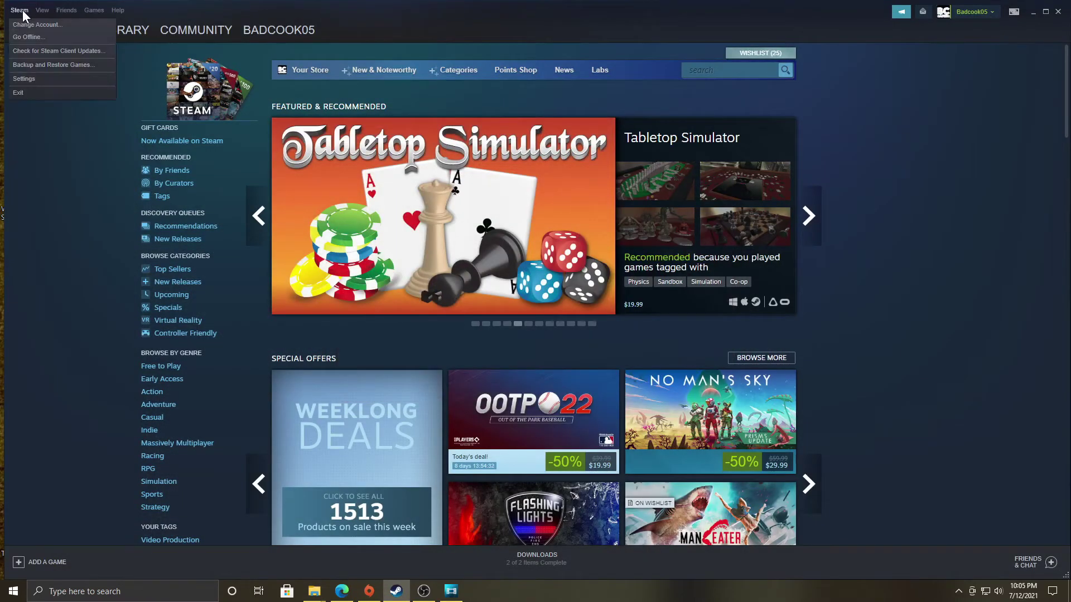
click(28, 81)
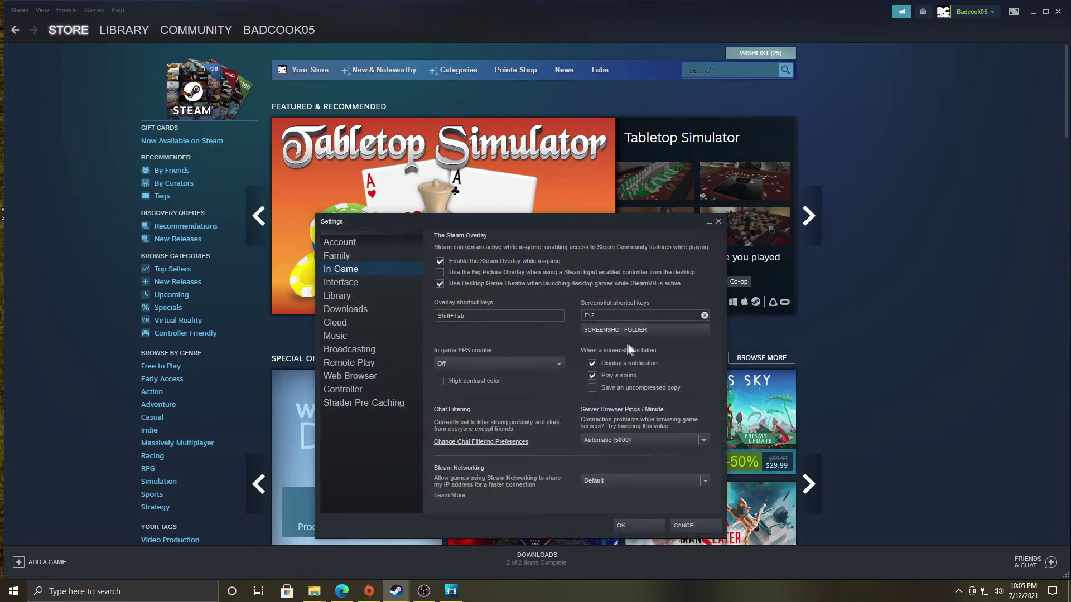
click(639, 330)
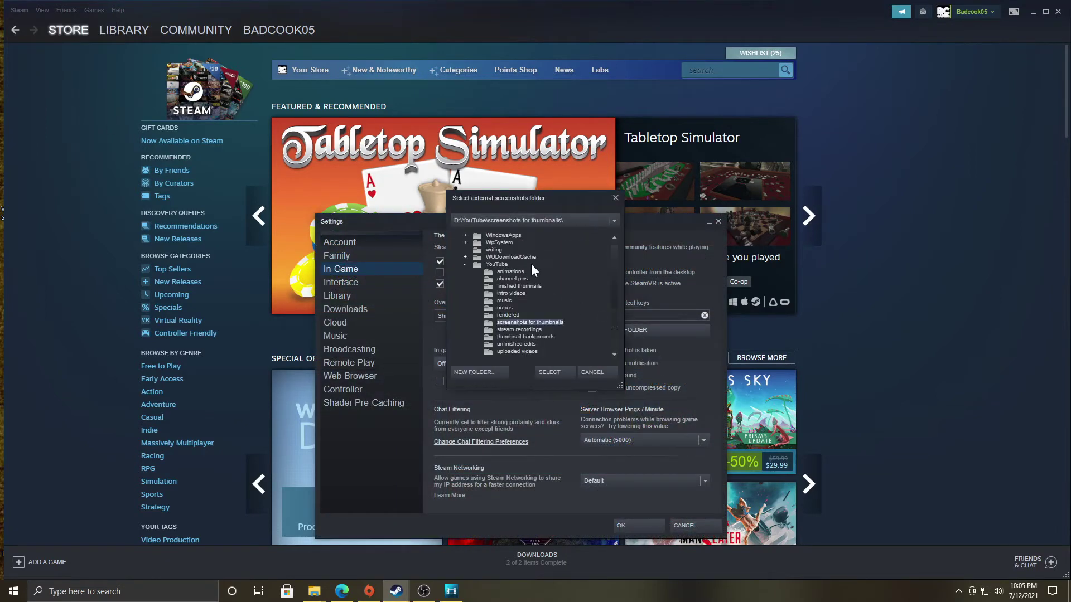
scroll(534, 285, down, 2)
click(554, 375)
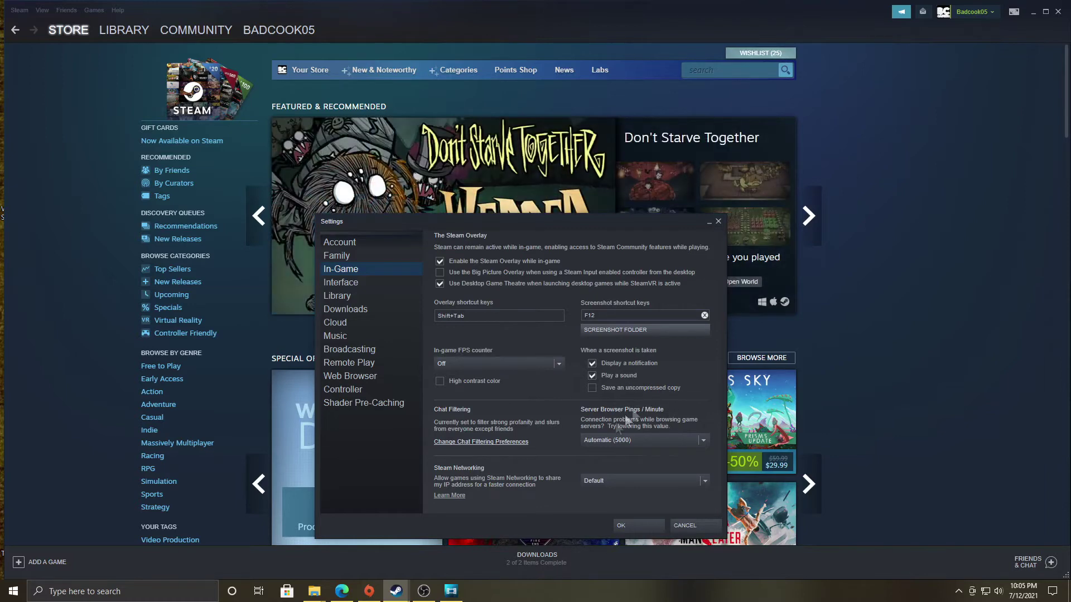
click(719, 219)
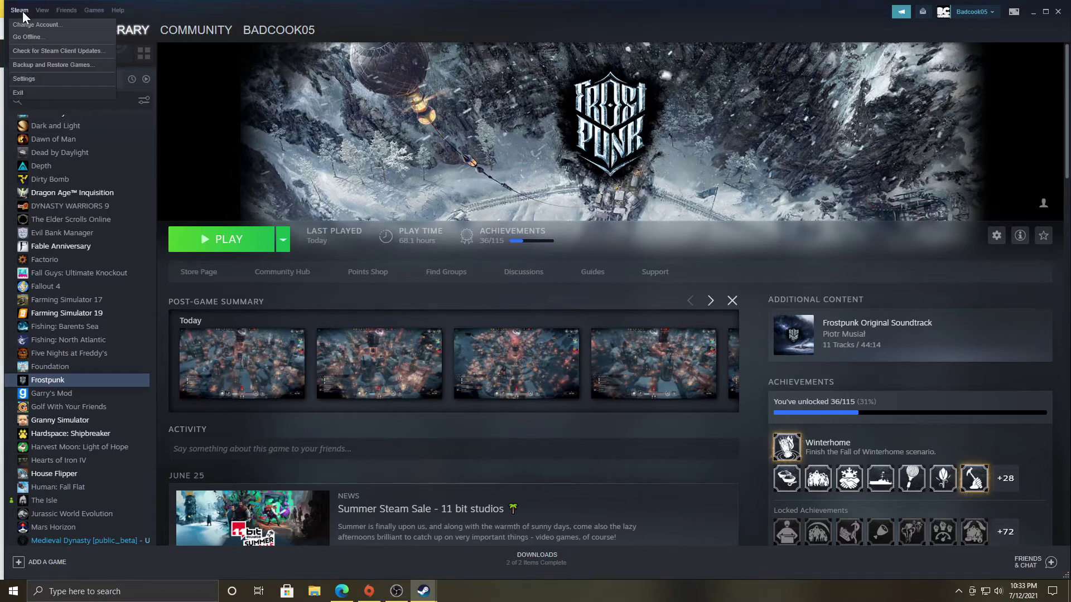
Set the external screenshots folder to D:\YouTube\screenshots for thumbnails\Screenshots2, toggle saving an uncompressed copy, and accept the in-game settings.
click(423, 591)
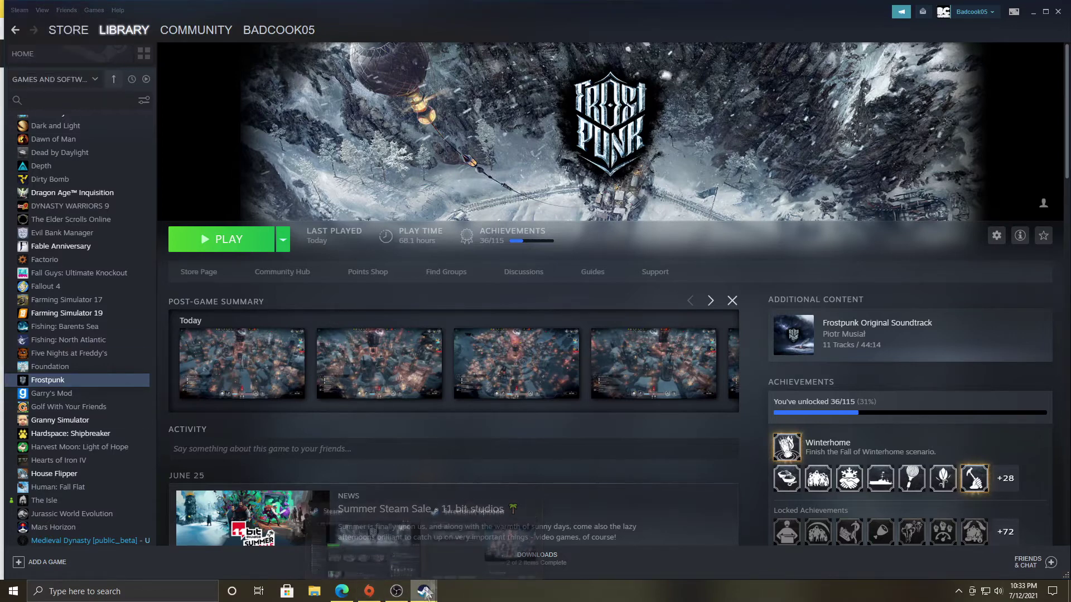
click(20, 10)
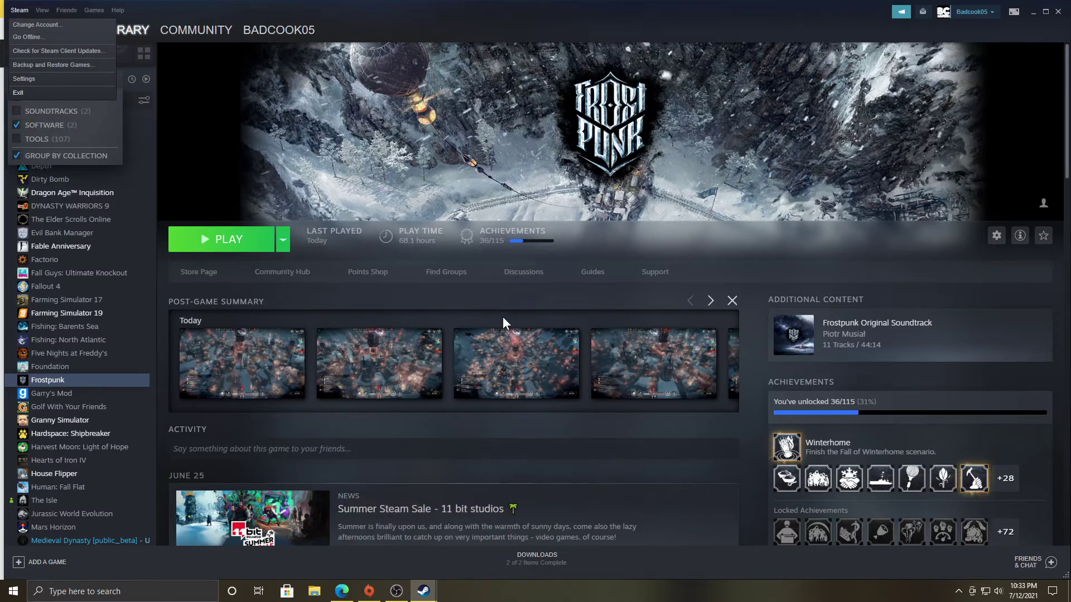
click(42, 80)
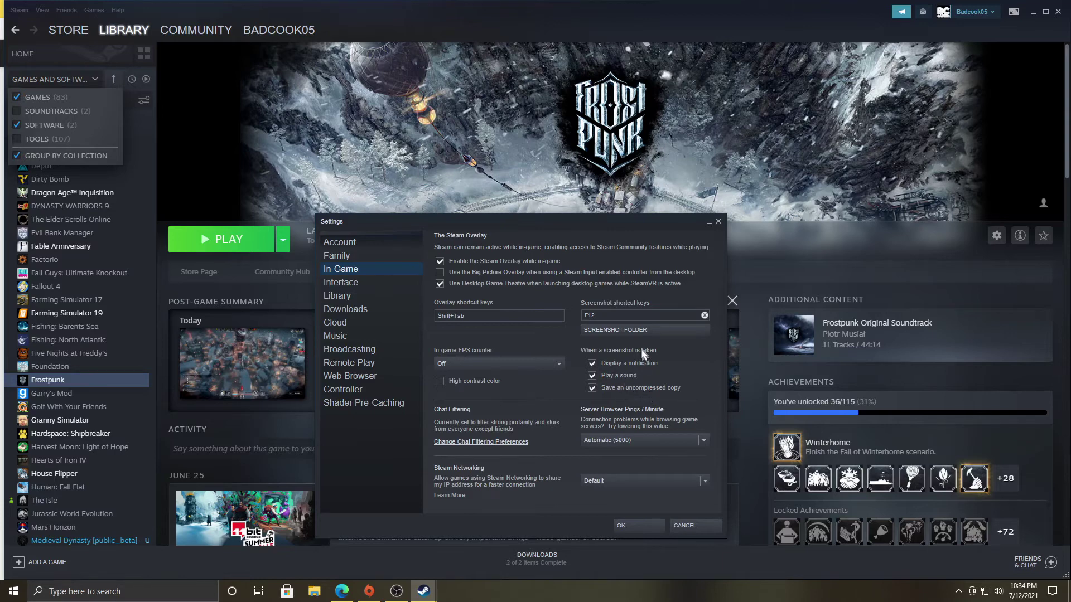
click(640, 326)
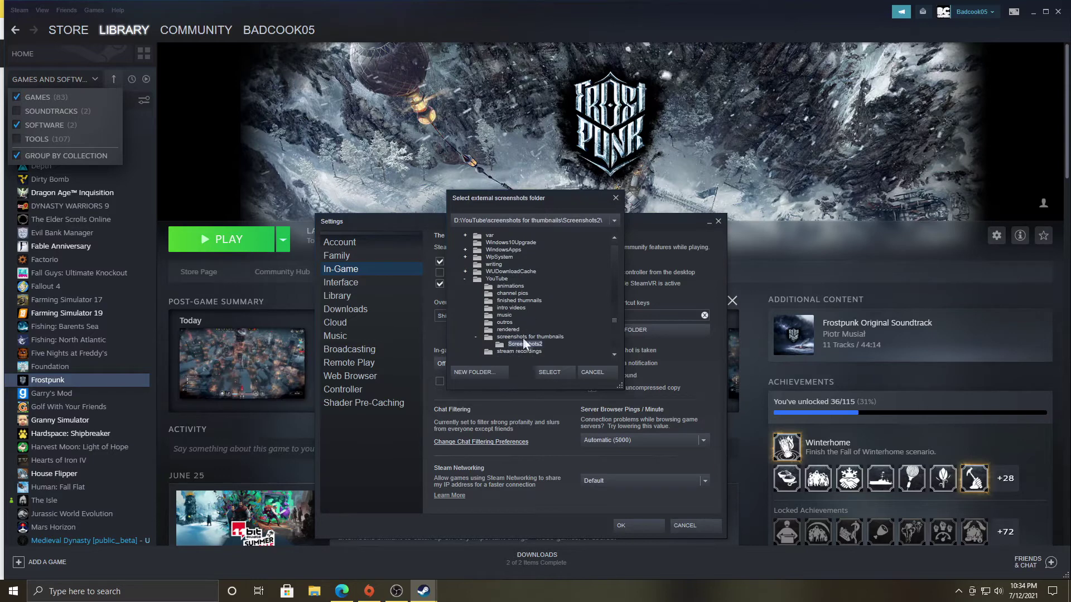
scroll(536, 345, down, 1)
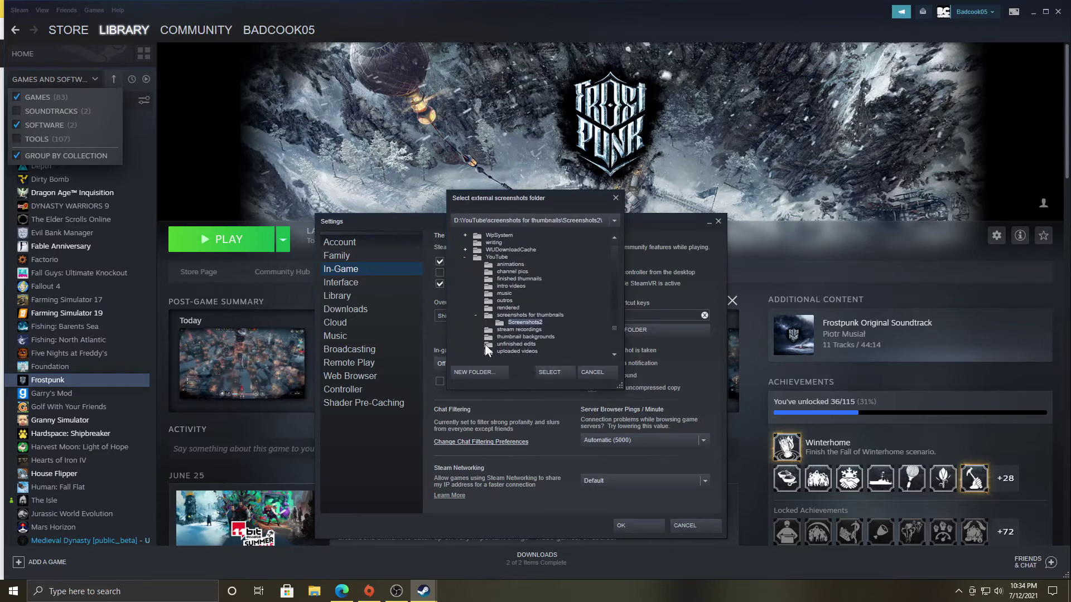
click(546, 370)
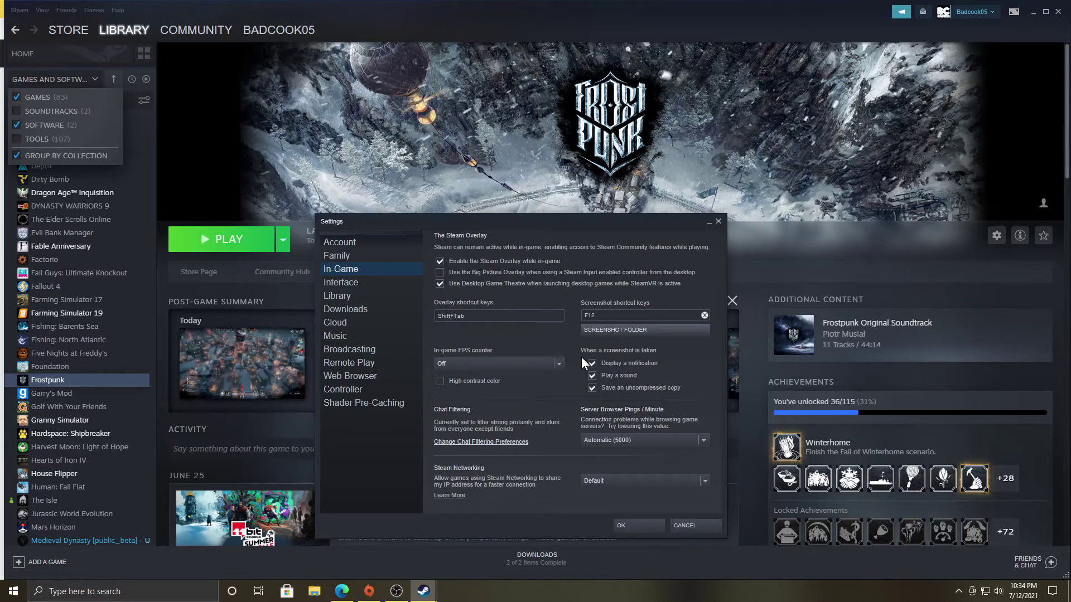
click(593, 389)
click(630, 527)
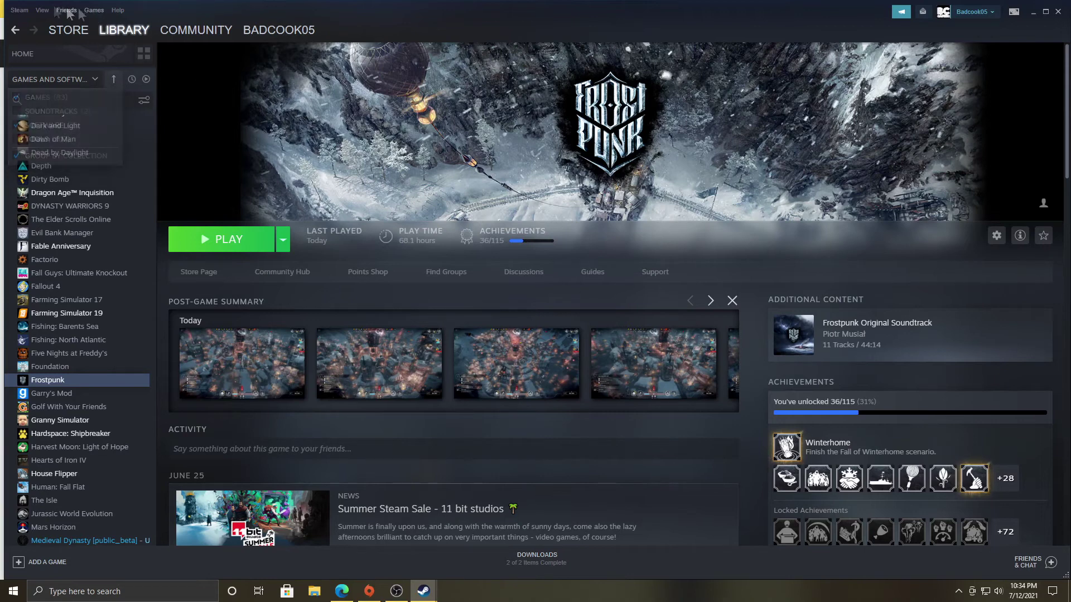
Open the screenshot uploader and show the last session's Frostpunk screenshots on disk.
click(42, 10)
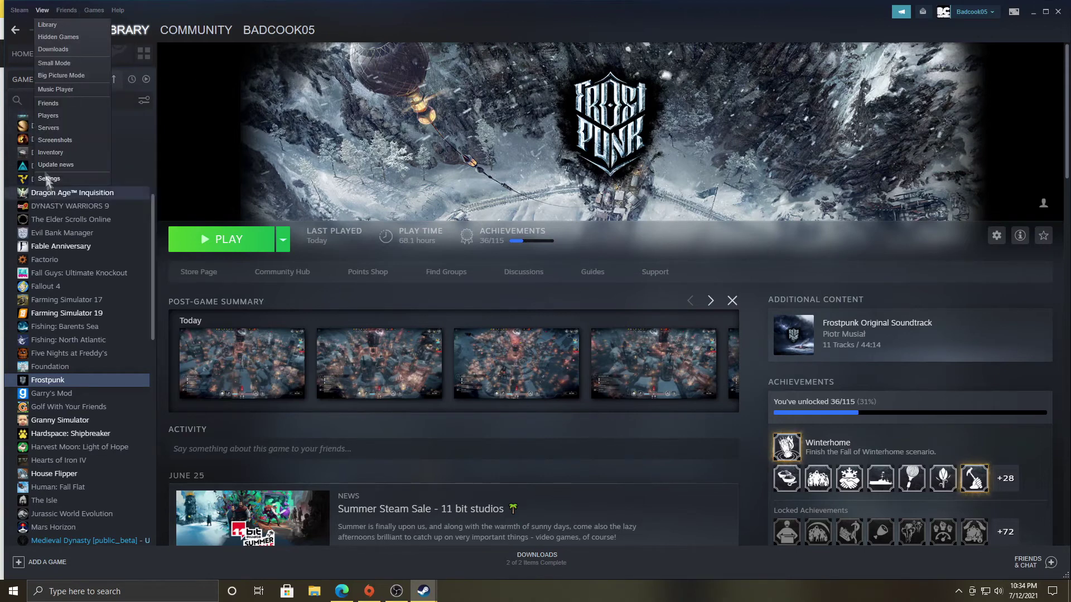
click(62, 139)
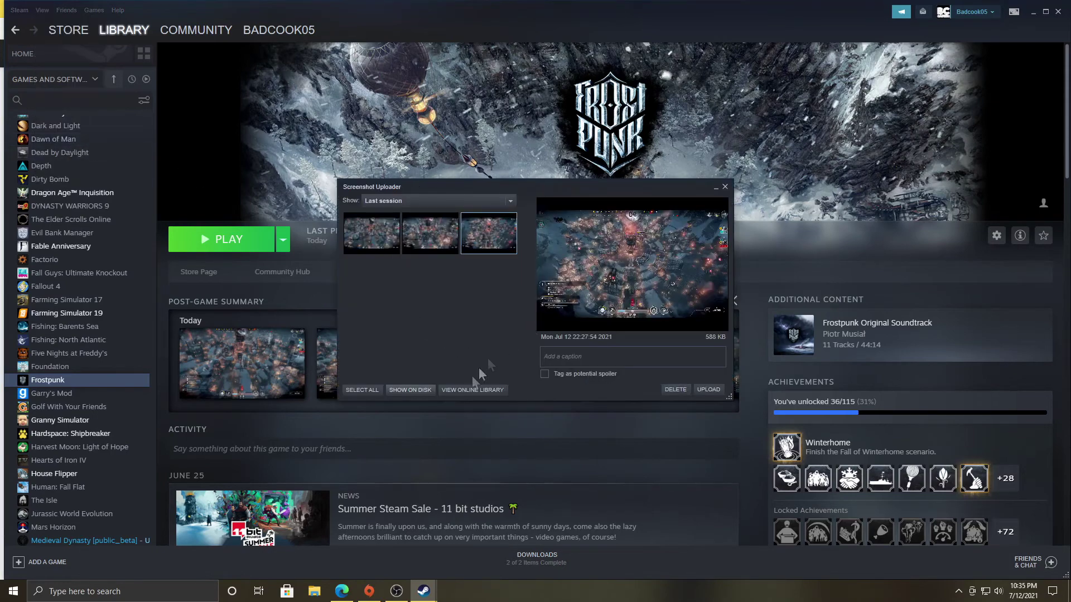
click(414, 390)
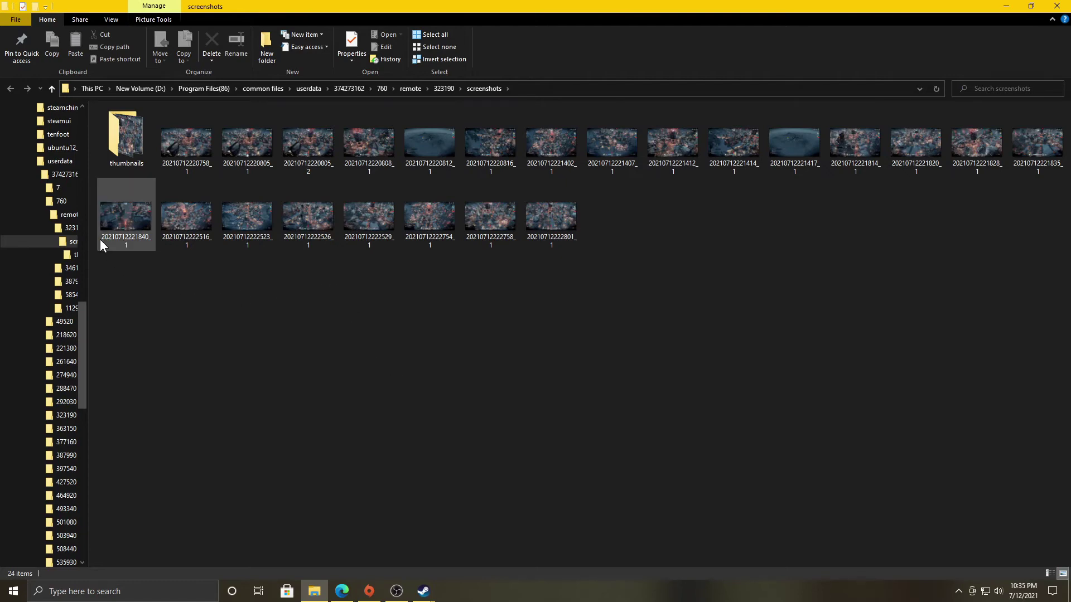
Browse to the external screenshots folder D:\YouTube\screenshots for thumbnails\Screenshots2 to check its saved copies.
scroll(55, 229, up, 15)
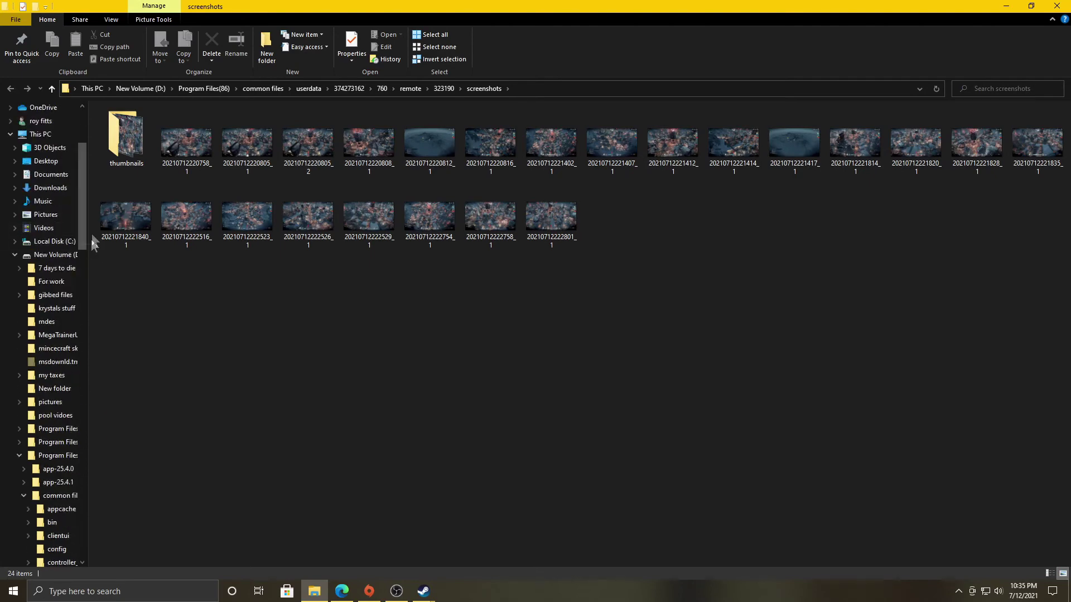
scroll(14, 256, up, 2)
click(15, 255)
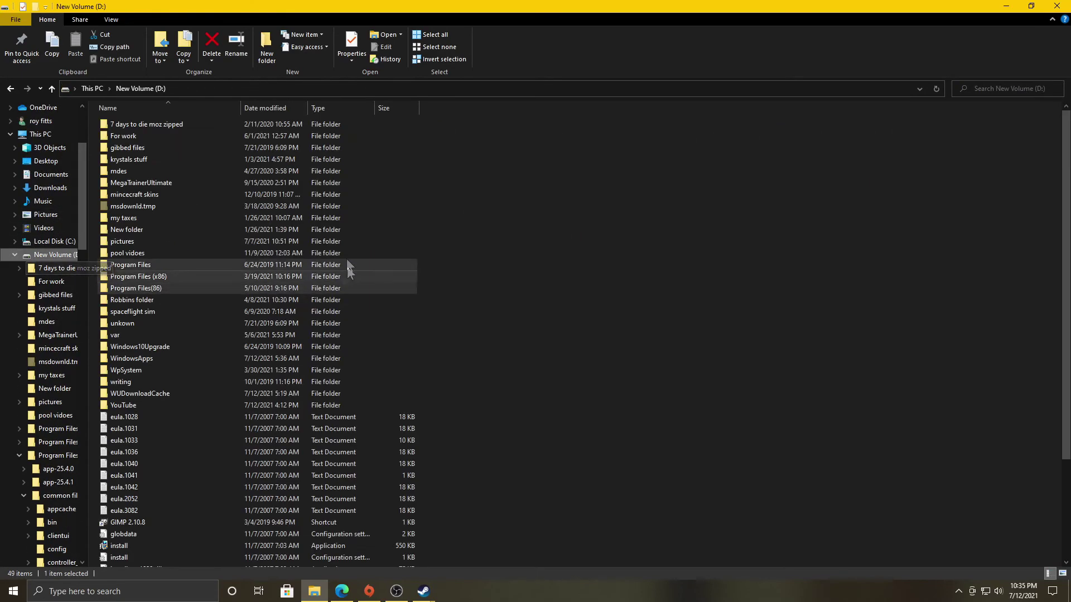
double_click(135, 405)
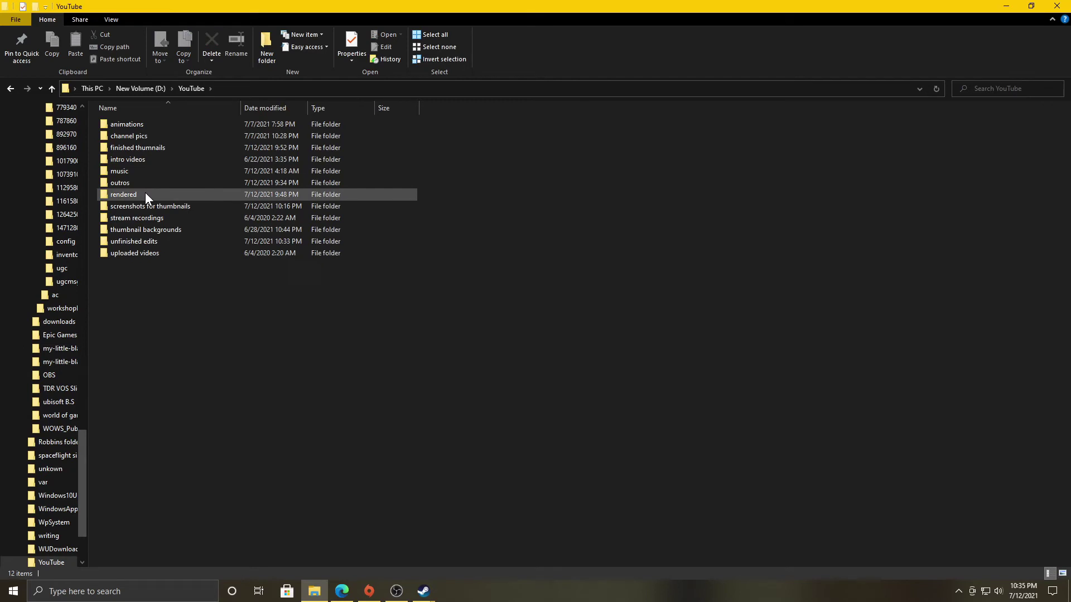
double_click(169, 207)
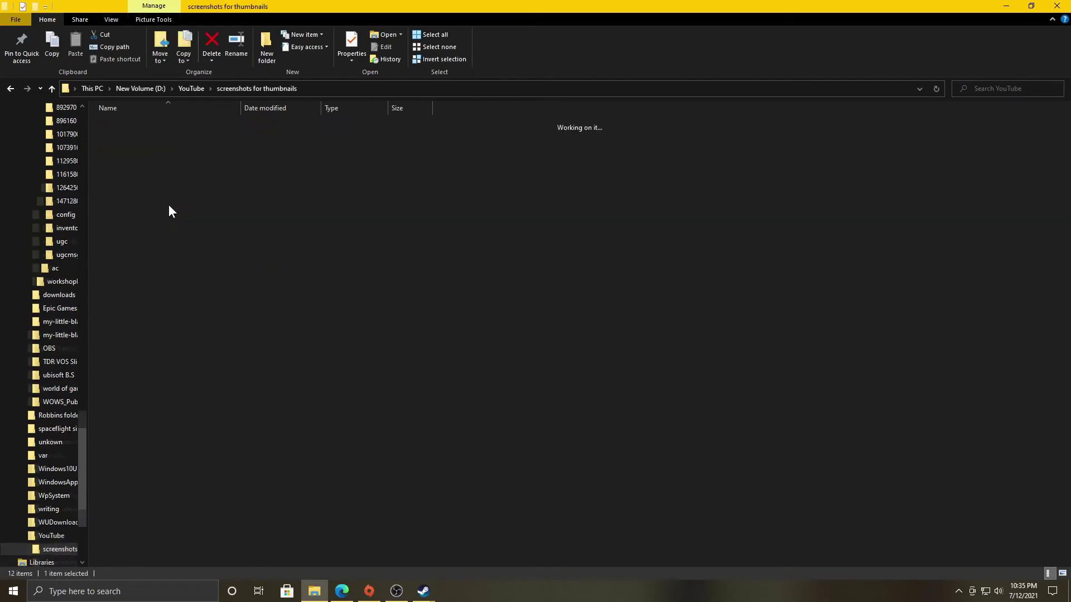
double_click(146, 125)
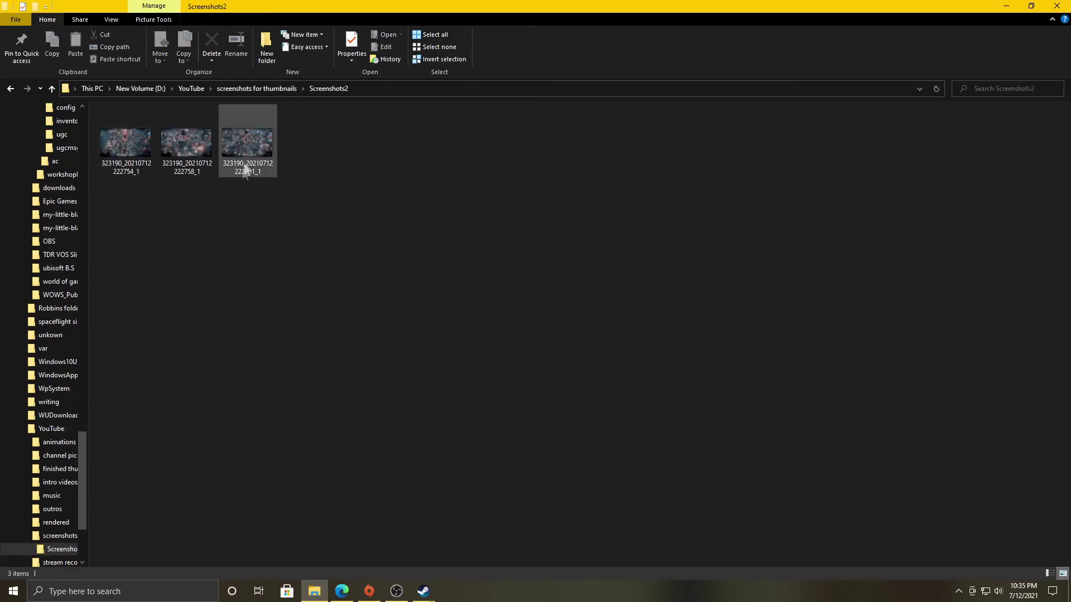